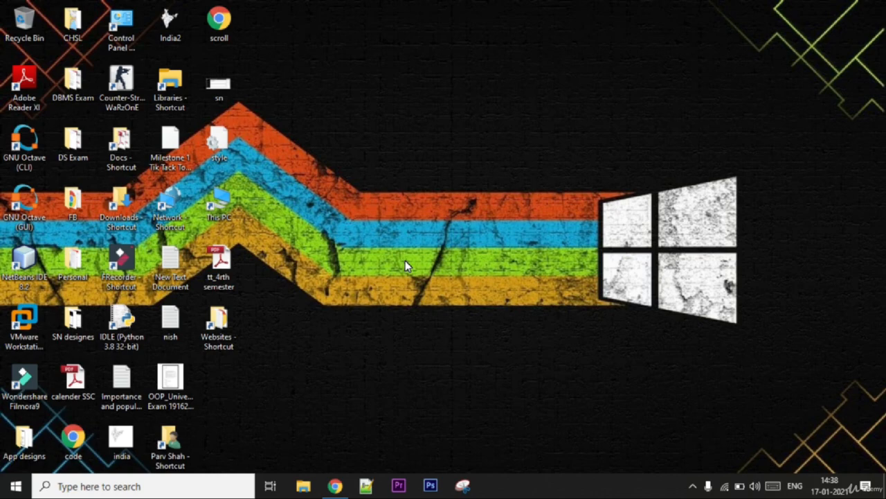
# - Open This PC and open the USB Drive (F:)
pyautogui.doubleClick(227, 210)
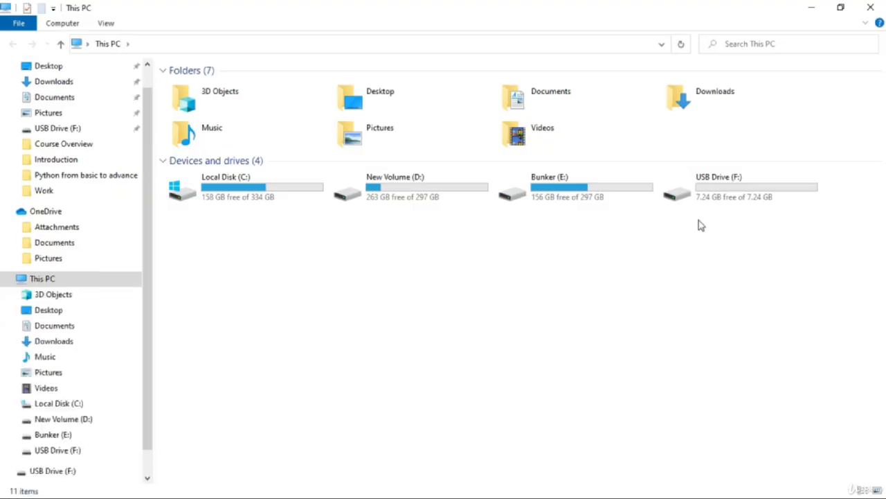
pyautogui.click(698, 189)
pyautogui.click(692, 243)
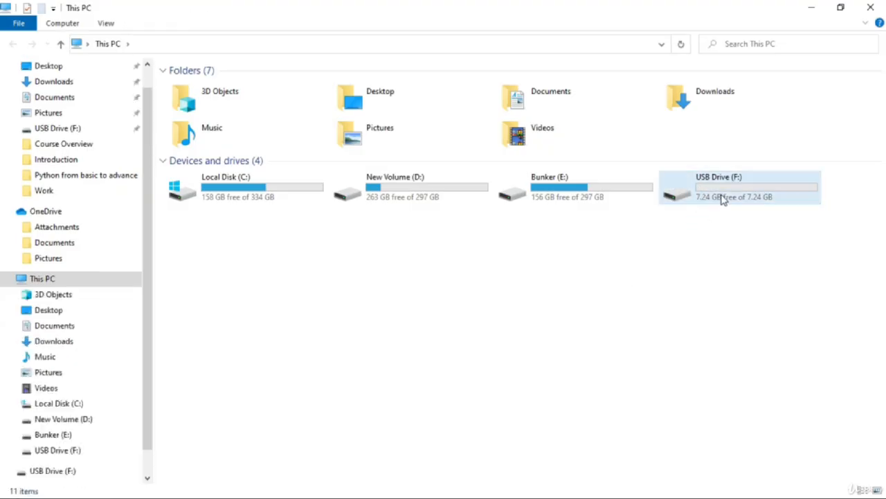
pyautogui.doubleClick(722, 199)
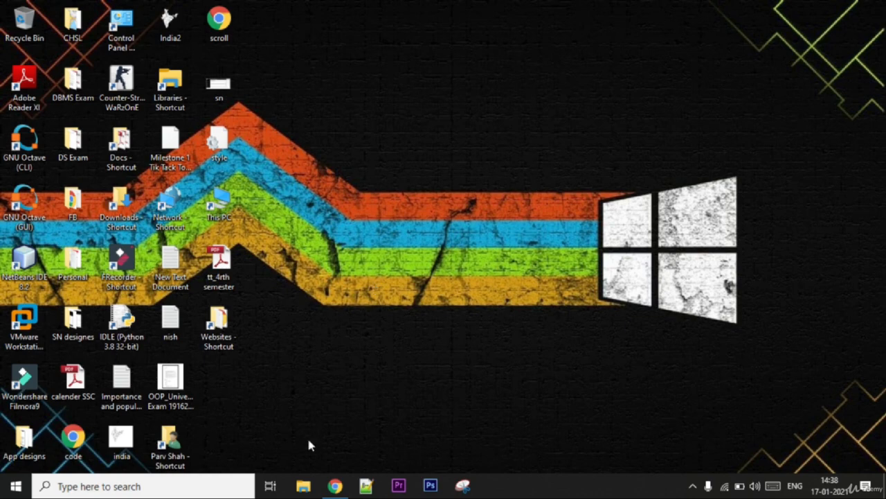
# - Open the browser in incognito and search Google for tails
pyautogui.click(346, 490)
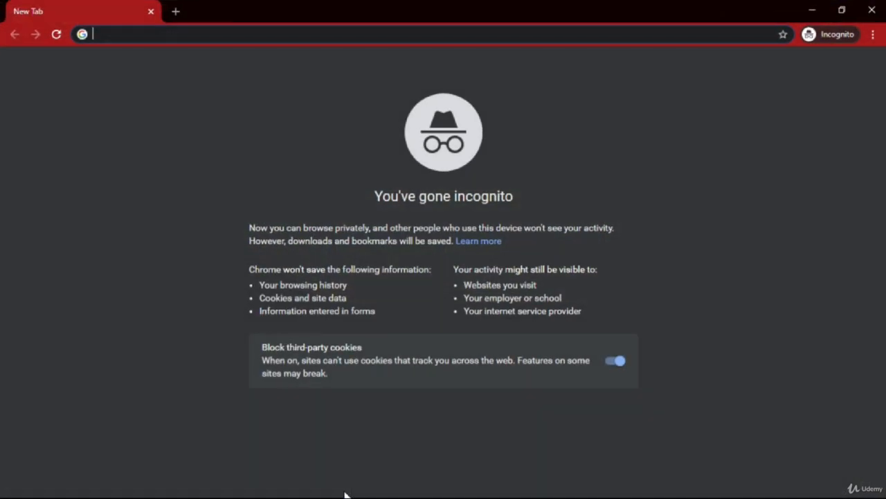
pyautogui.write('tails')
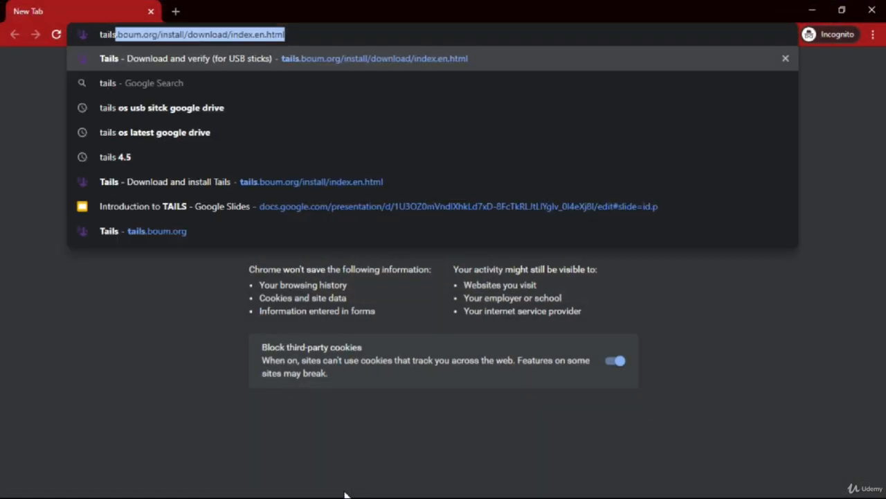
pyautogui.press('Delete')
pyautogui.press('Return')
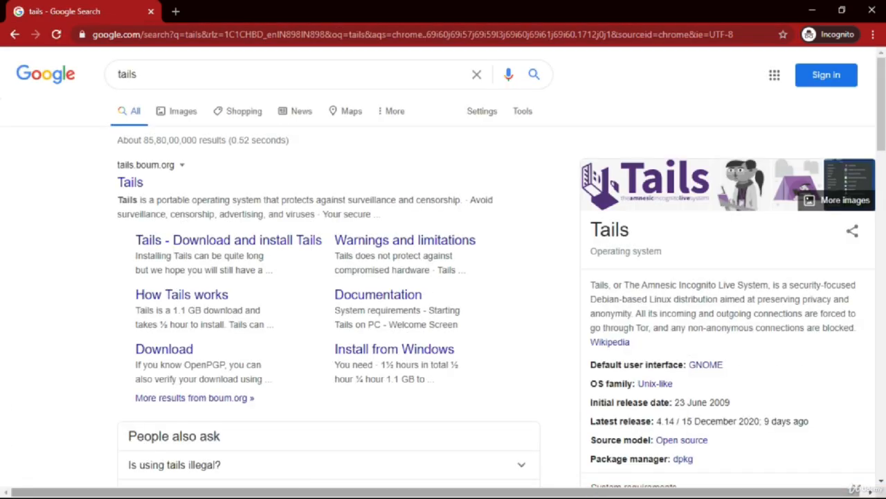
# - Open the official Tails website and go to its Get Tails 4.14 page
pyautogui.click(133, 180)
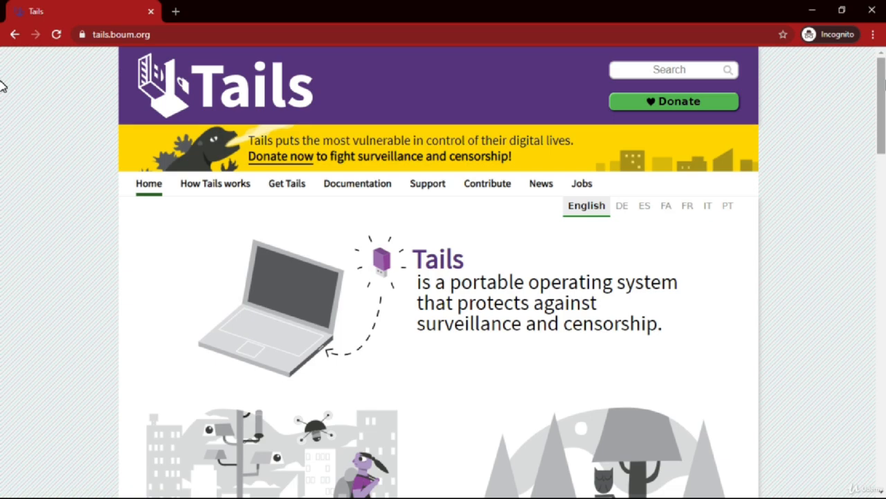
pyautogui.scroll(-10, 2, 86)
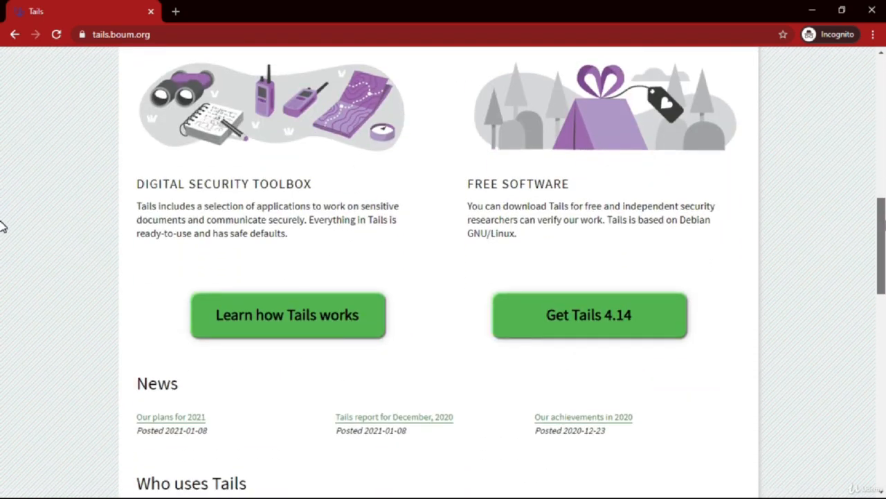
pyautogui.scroll(-1, 2, 229)
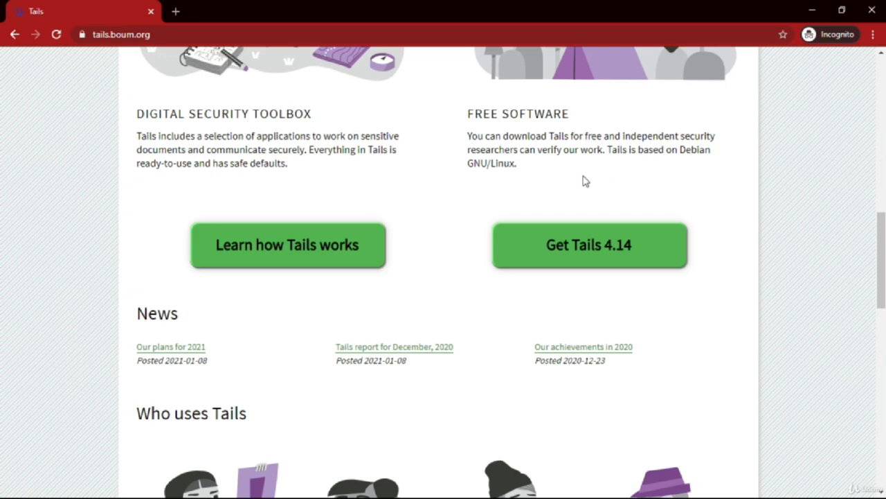
pyautogui.click(550, 237)
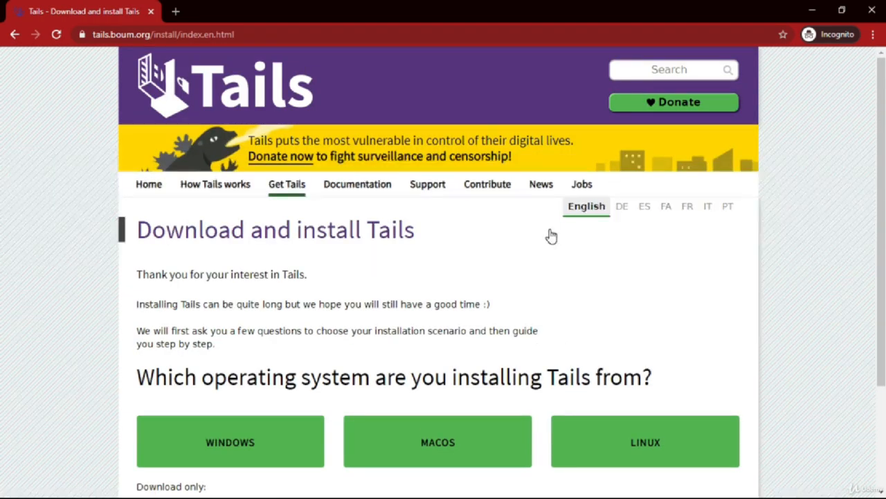
# - Open the download-only page for USB sticks (USB image)
pyautogui.scroll(-2, 2, 94)
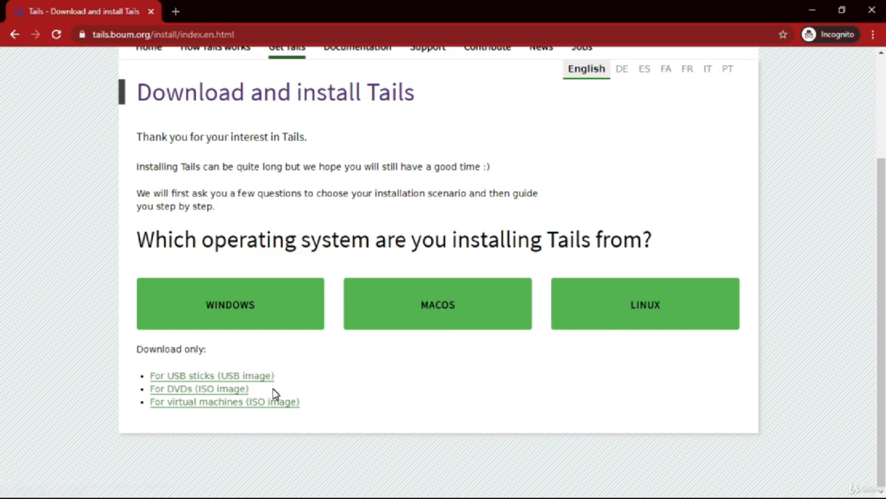
pyautogui.click(216, 377)
pyautogui.scroll(-3, 217, 377)
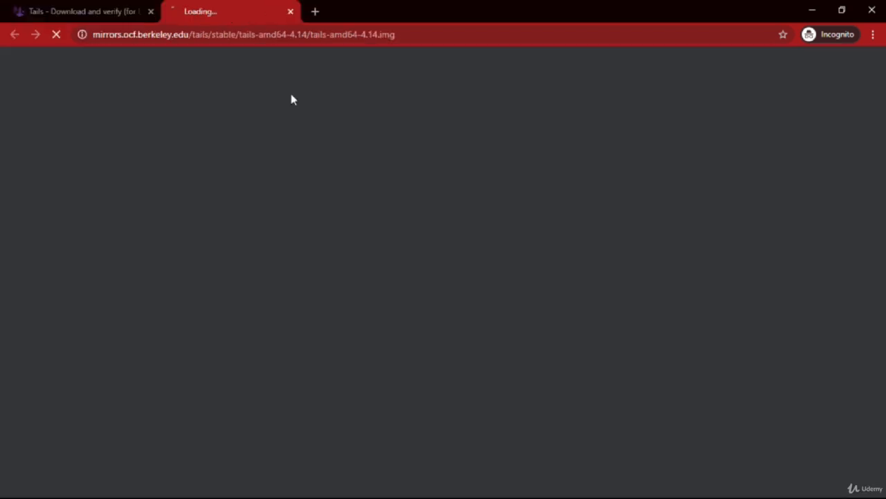
pyautogui.click(292, 99)
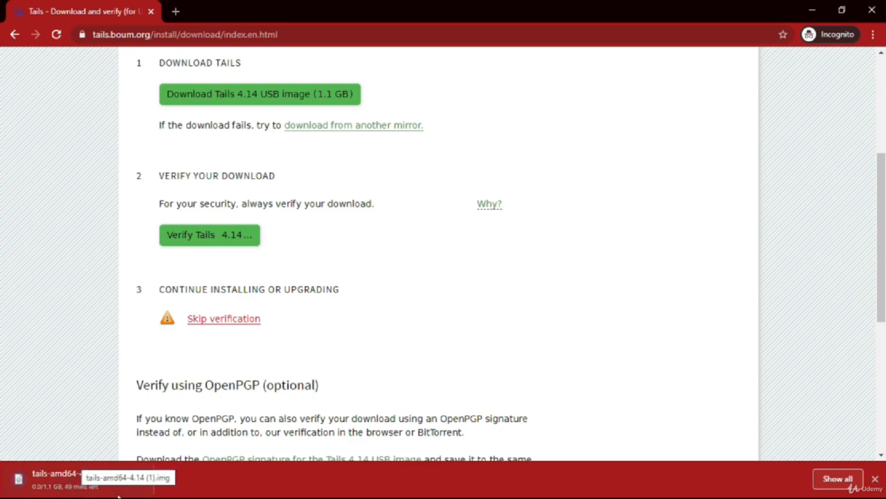
pyautogui.click(138, 479)
pyautogui.click(156, 459)
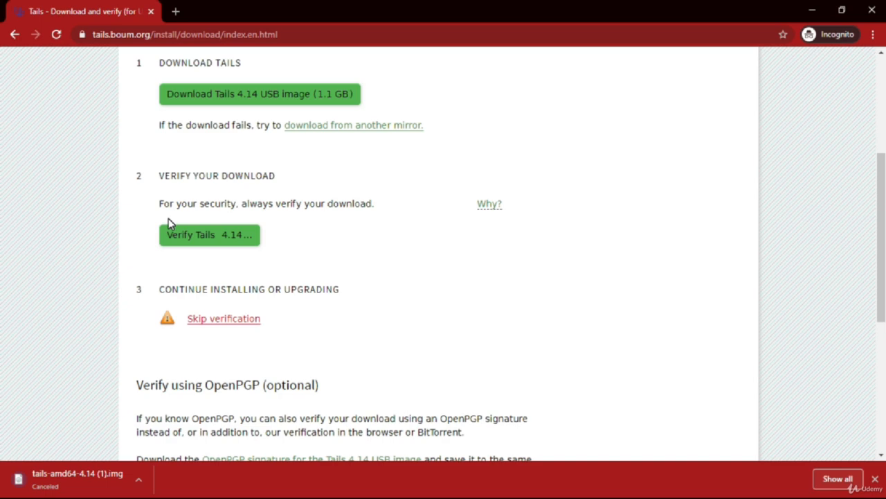
# - In a new tab, search Google for rufus and open the official Rufus website's download section
pyautogui.click(173, 20)
pyautogui.write('rufu')
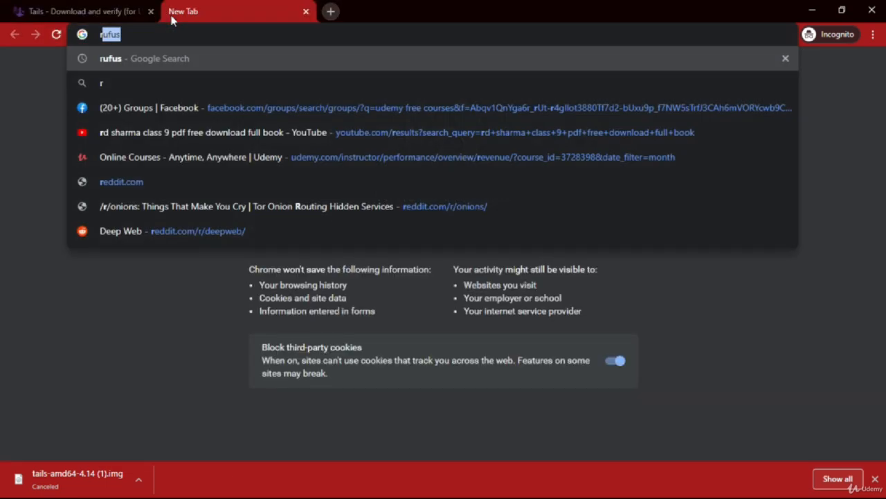
pyautogui.write('s')
pyautogui.press('Return')
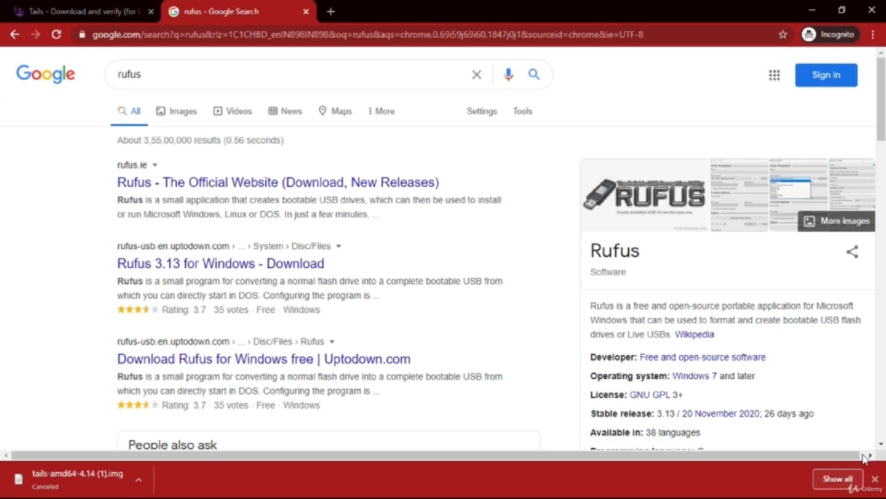
pyautogui.click(875, 478)
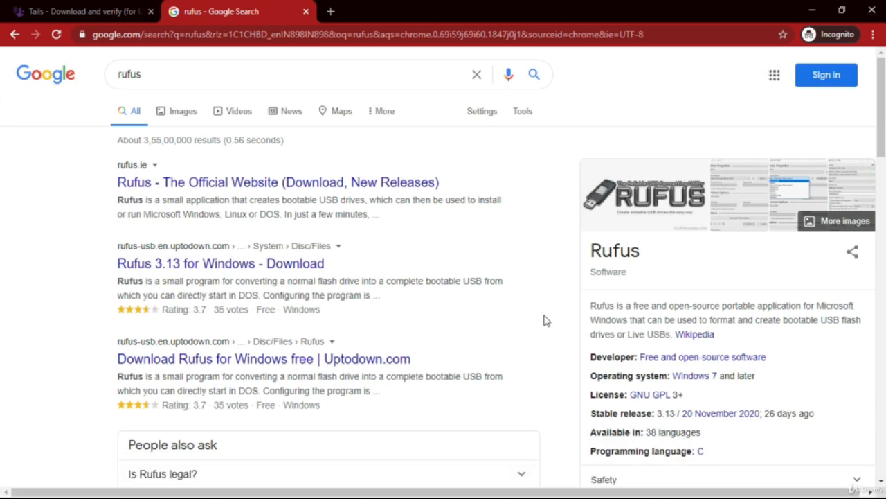
pyautogui.click(194, 186)
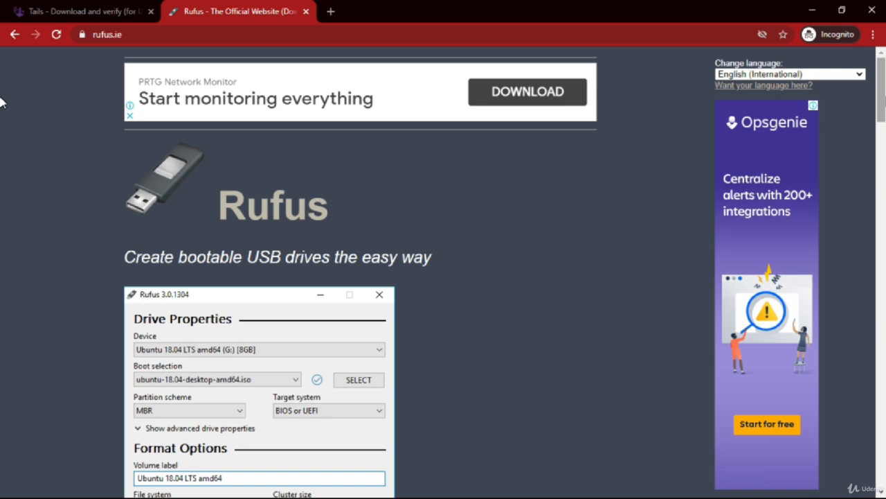
pyautogui.scroll(-10, 1, 102)
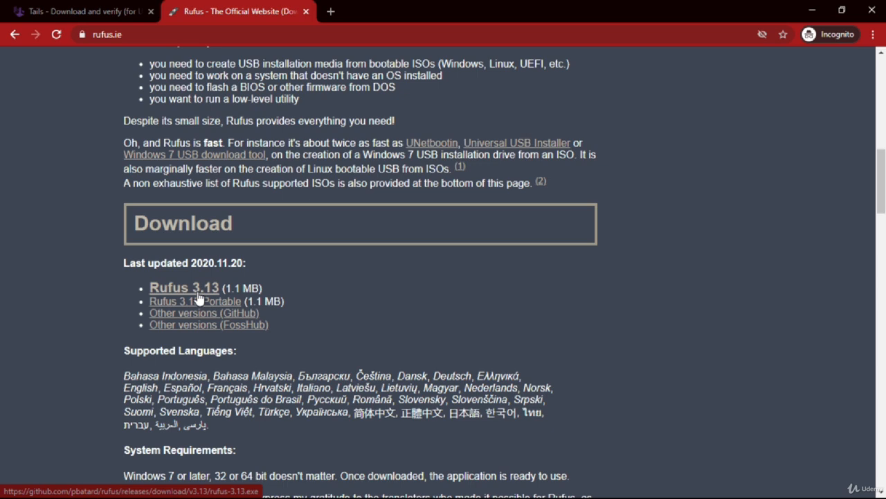
pyautogui.click(198, 296)
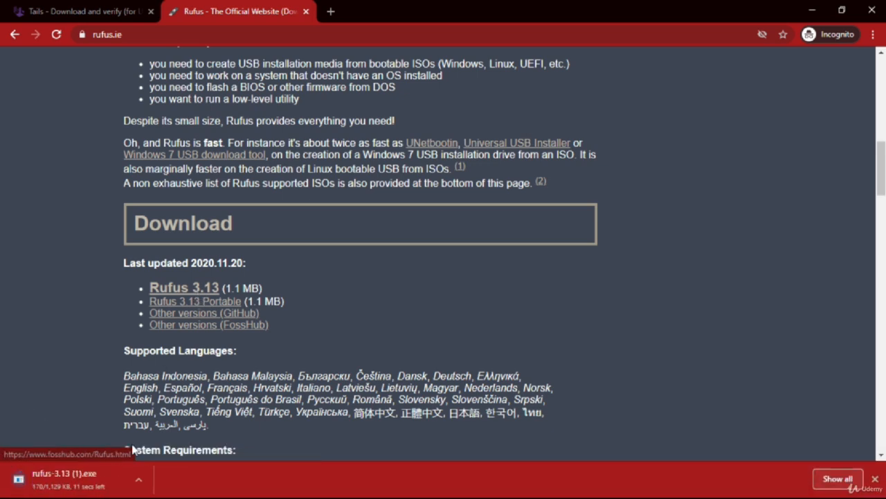
pyautogui.click(140, 479)
pyautogui.click(152, 460)
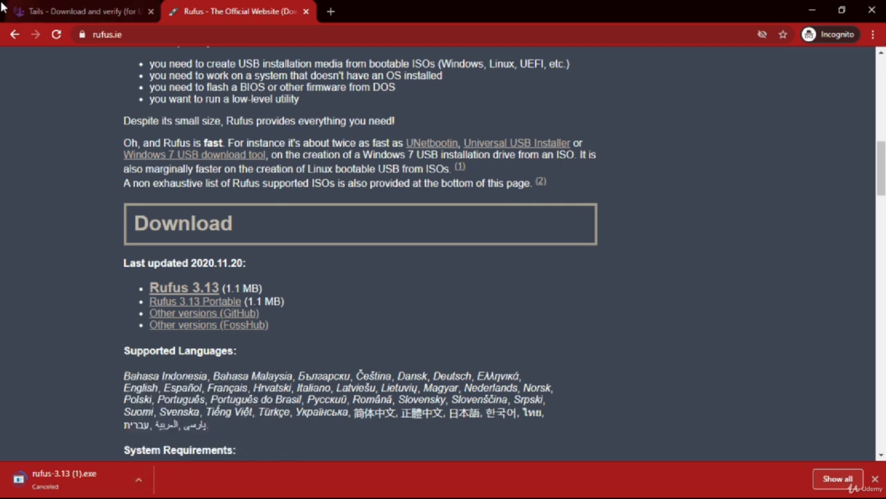
# - Back on the Tails tab, verify the downloaded tails-amd64-4.14 image from the Downloads folder with Verify Tails 4.14
pyautogui.click(80, 13)
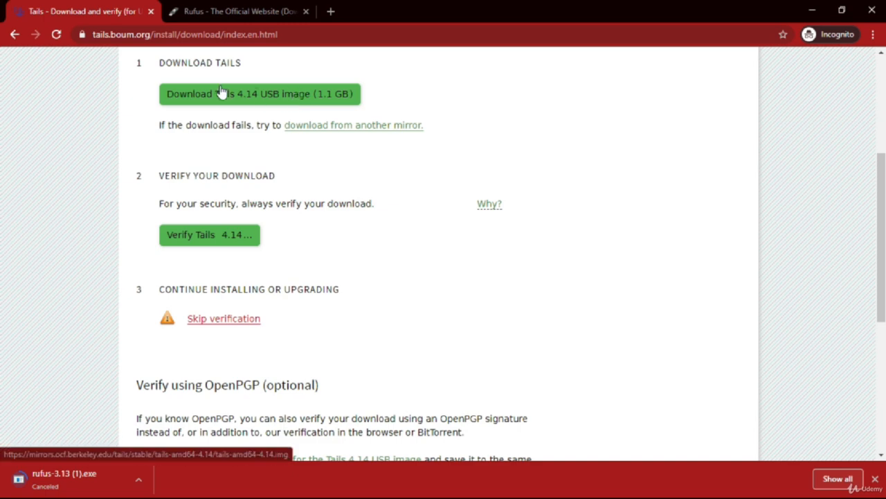
pyautogui.scroll(1, 4, 199)
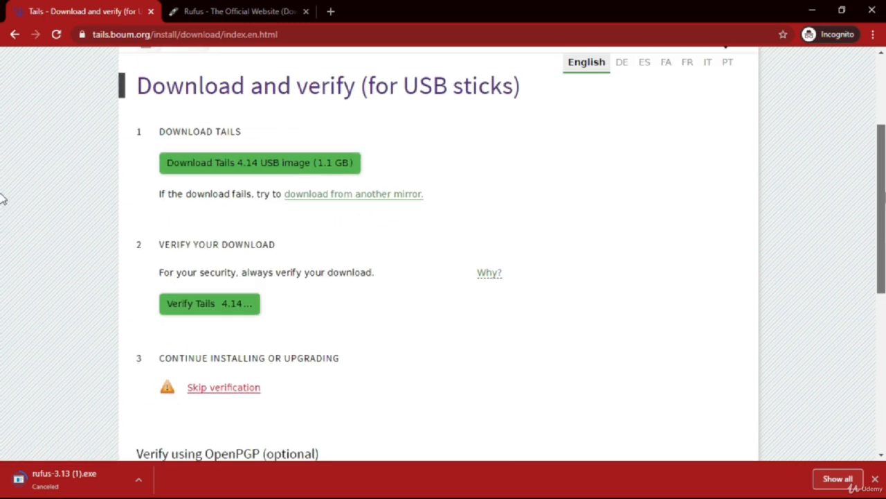
pyautogui.scroll(1, 2, 195)
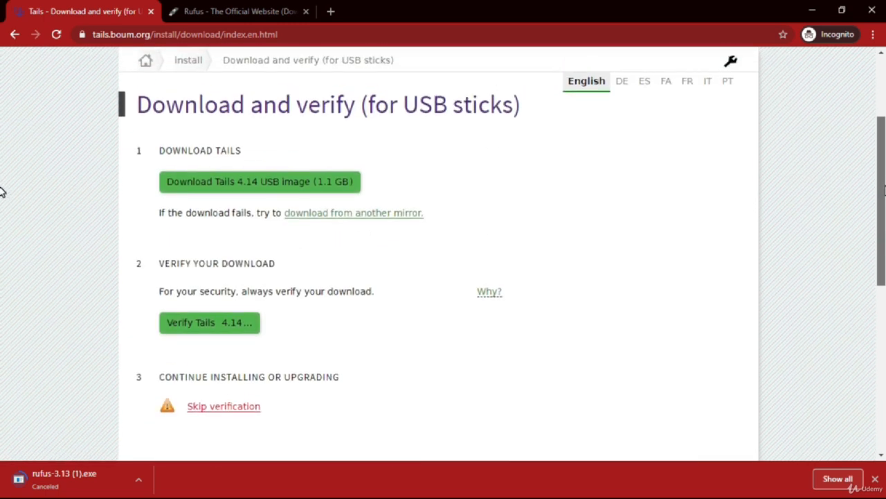
pyautogui.scroll(-1, 3, 192)
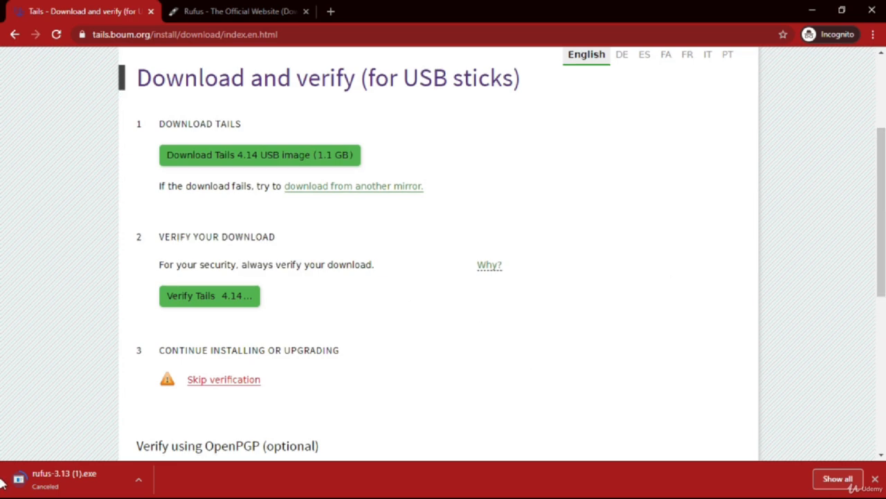
pyautogui.click(875, 479)
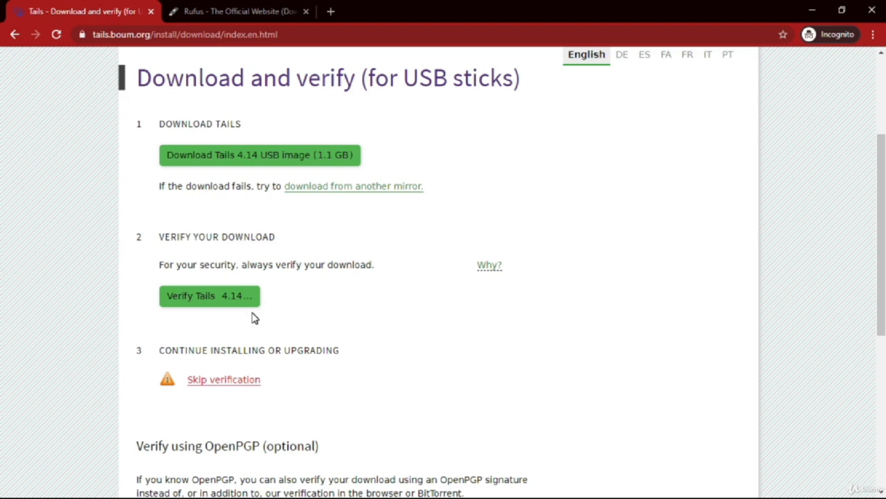
pyautogui.click(227, 296)
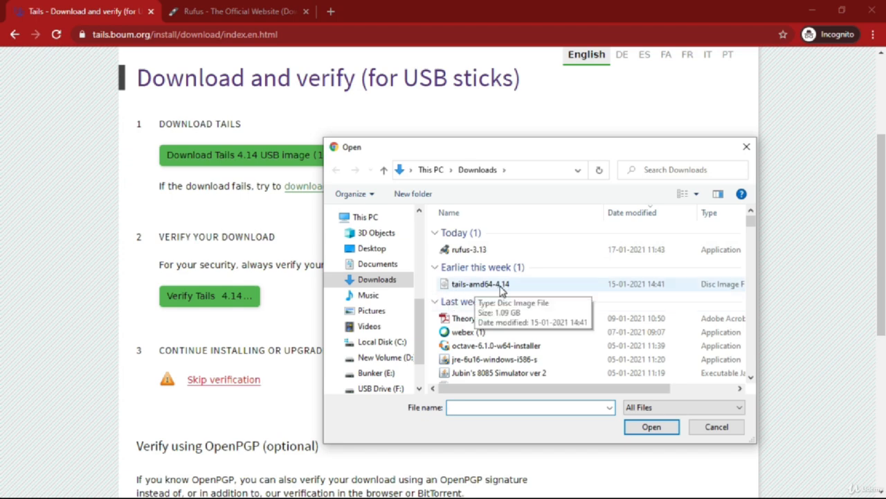
pyautogui.doubleClick(501, 287)
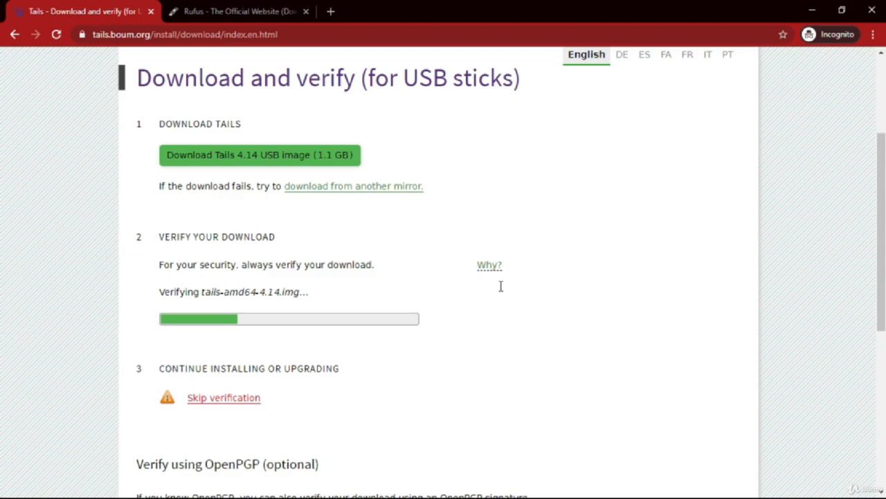
# - Check the contents of USB Drive (F:) in This PC and close the window
pyautogui.click(814, 10)
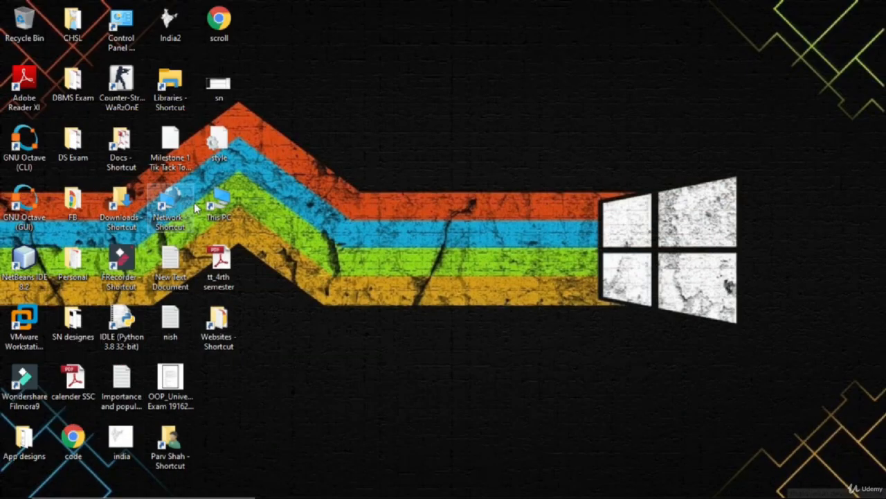
pyautogui.doubleClick(215, 204)
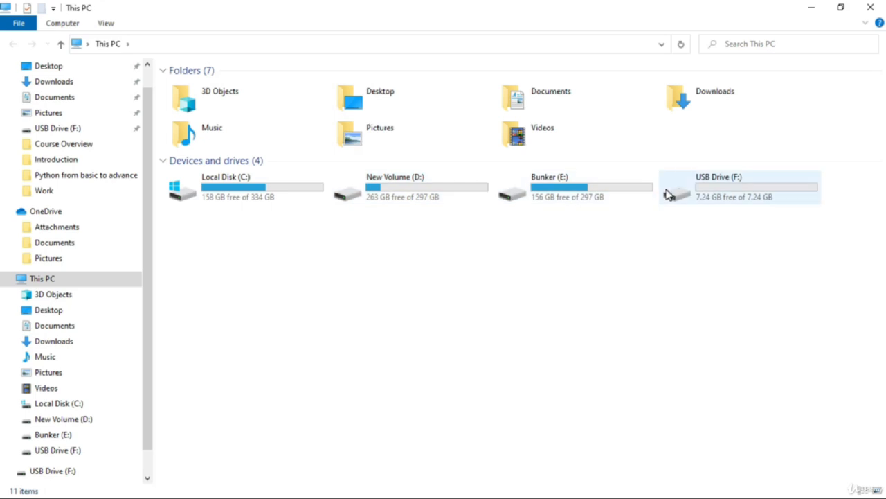
pyautogui.click(735, 186)
pyautogui.doubleClick(736, 185)
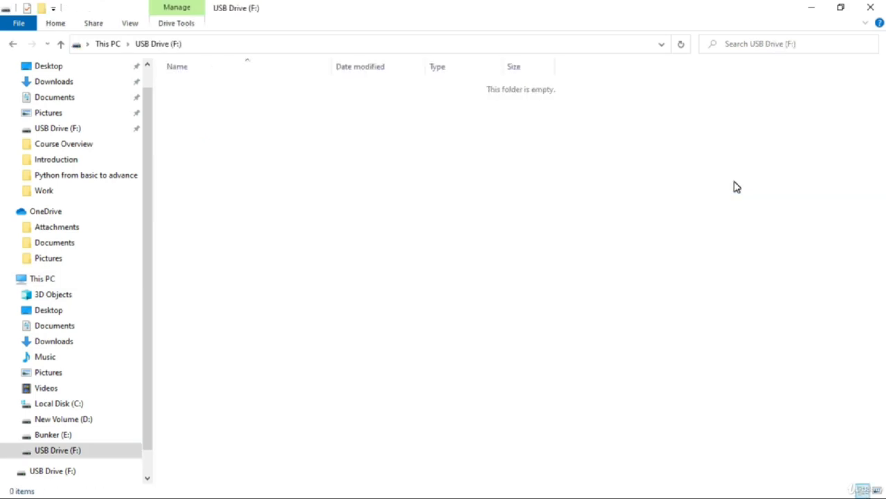
pyautogui.click(870, 7)
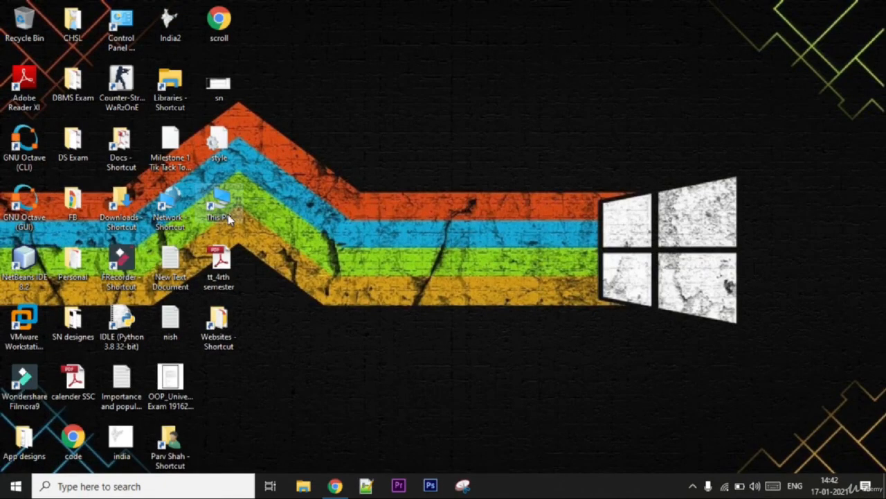
# - Review the Tails verification page and open the Downloads folder holding rufus-3.13 and tails-amd64-4.14
pyautogui.click(335, 486)
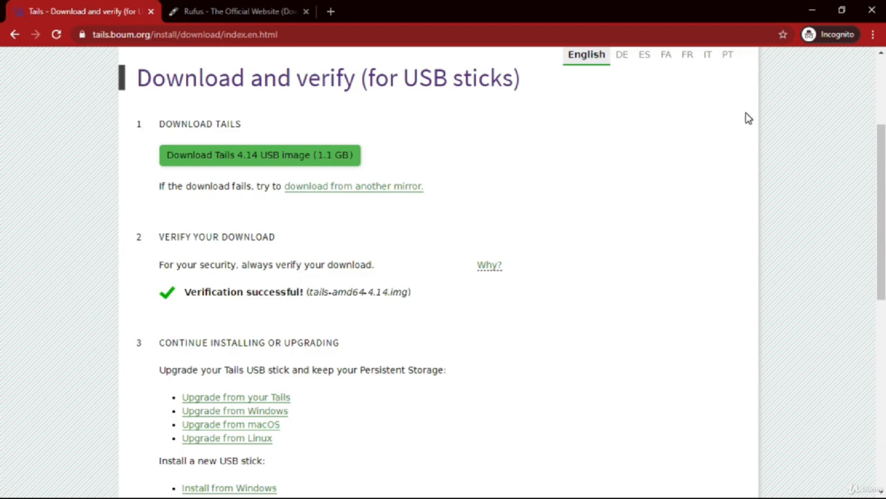
pyautogui.click(813, 7)
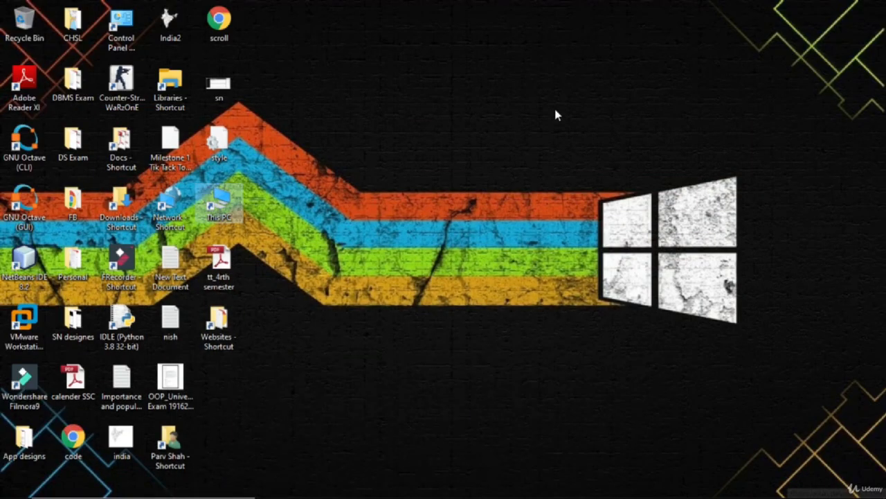
pyautogui.doubleClick(142, 217)
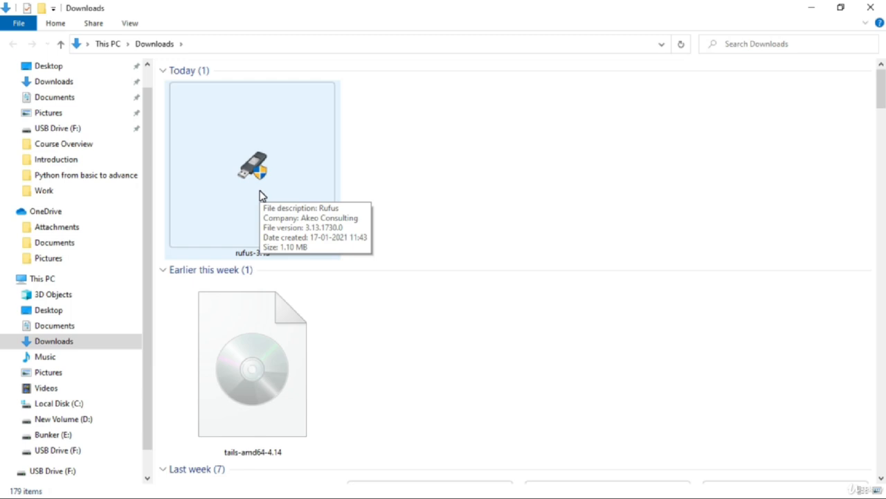
# - Launch Rufus 3.13, keep the NO_LABEL (F:) 7.8GB device and select the tails-amd64-4.14 image as boot selection
pyautogui.doubleClick(262, 196)
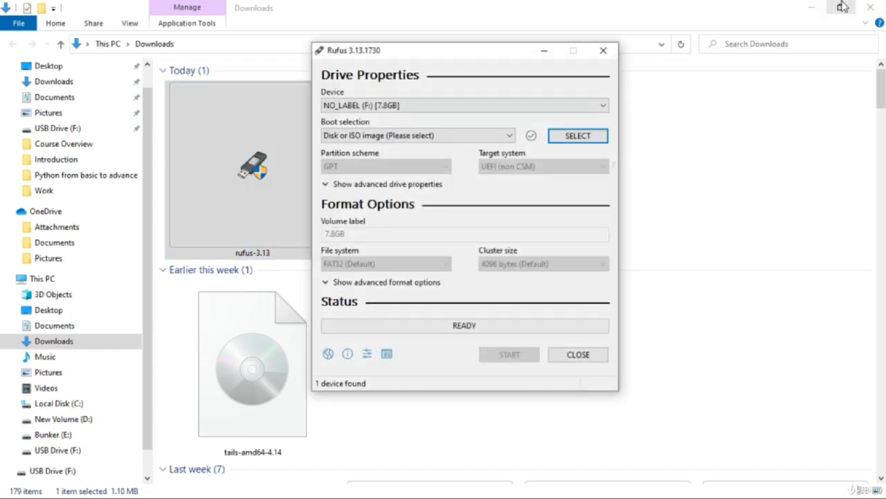
pyautogui.click(810, 7)
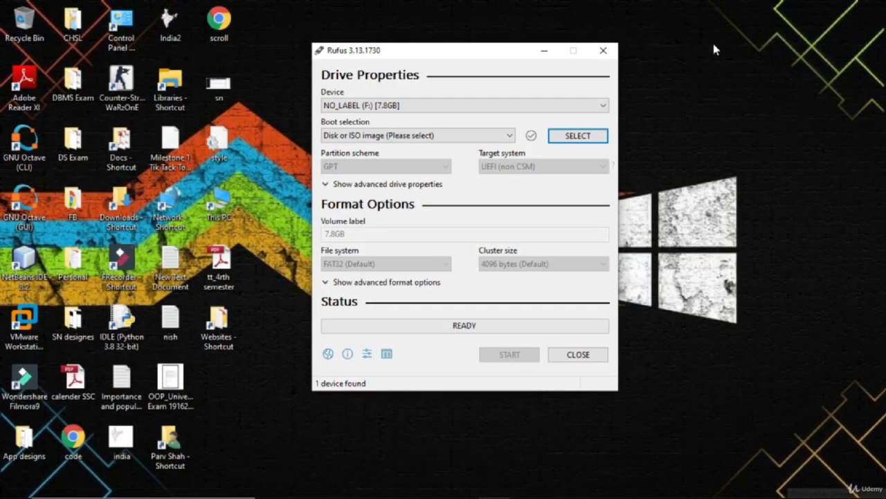
pyautogui.click(475, 106)
pyautogui.click(425, 121)
pyautogui.click(580, 137)
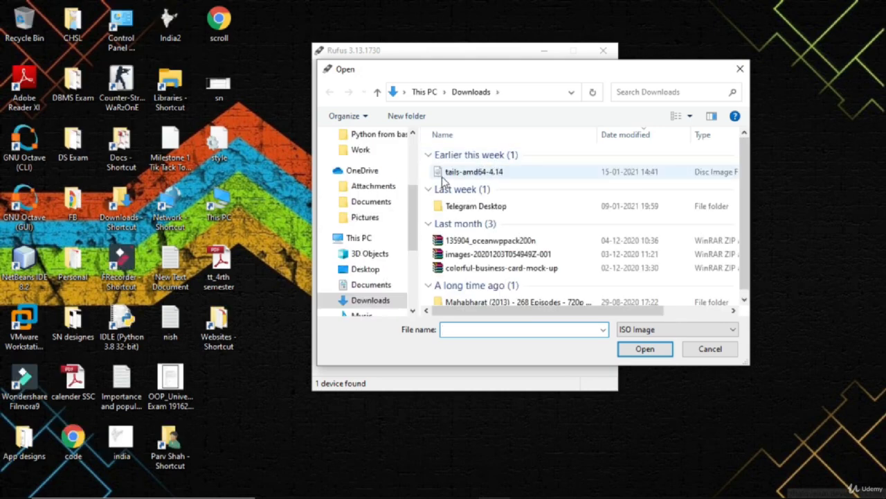
pyautogui.doubleClick(517, 174)
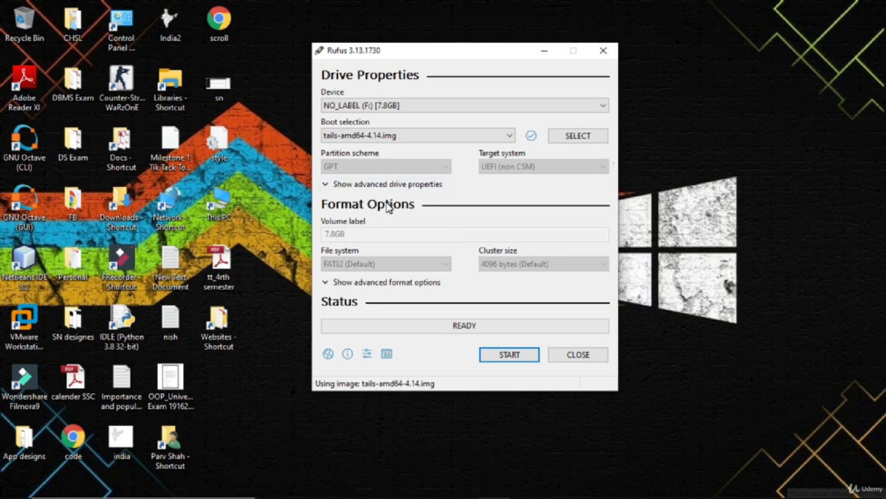
# - Start writing the Tails image to the USB drive, accept erasing all its data, and close Rufus when finished
pyautogui.click(509, 354)
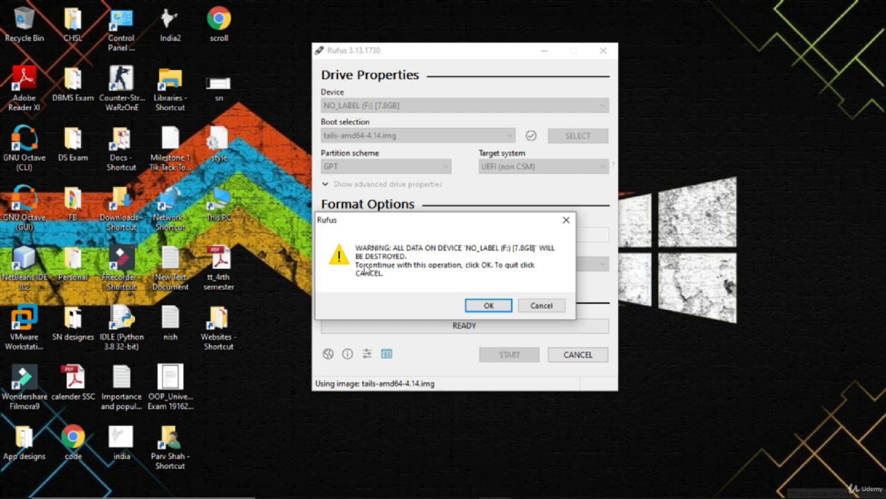
pyautogui.click(489, 306)
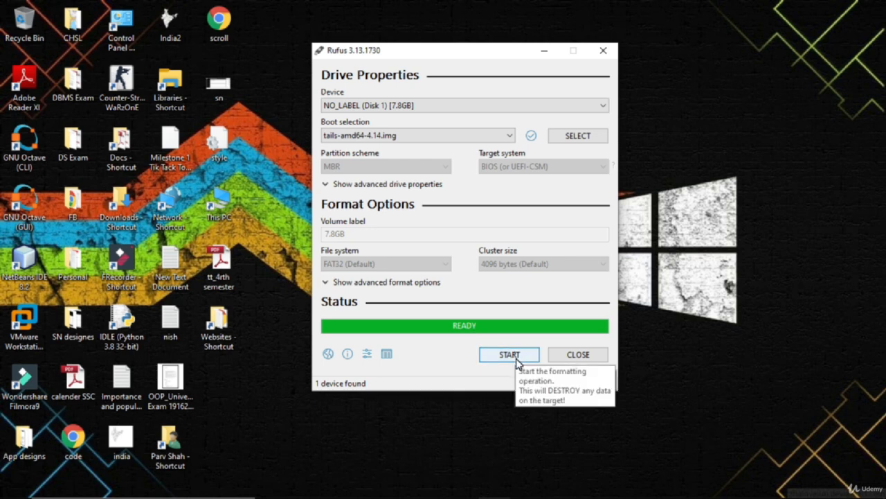
pyautogui.click(562, 356)
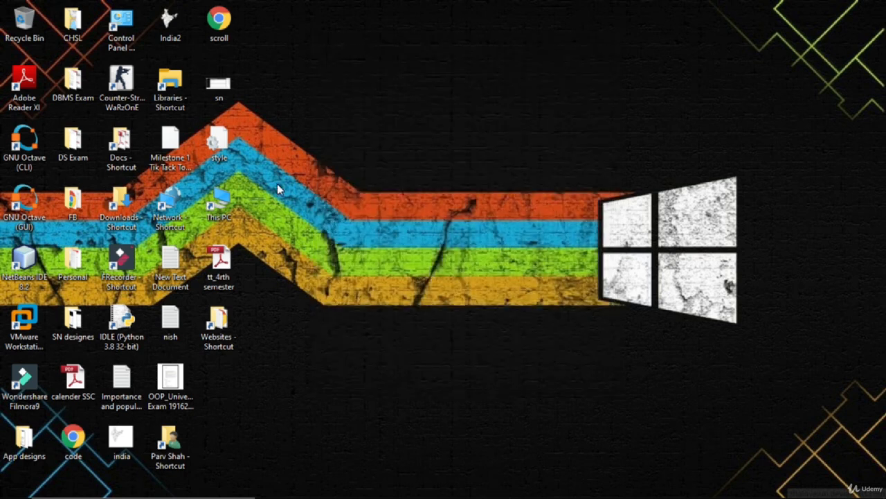
# - Open This PC to check the listed drives, then close the window
pyautogui.doubleClick(234, 194)
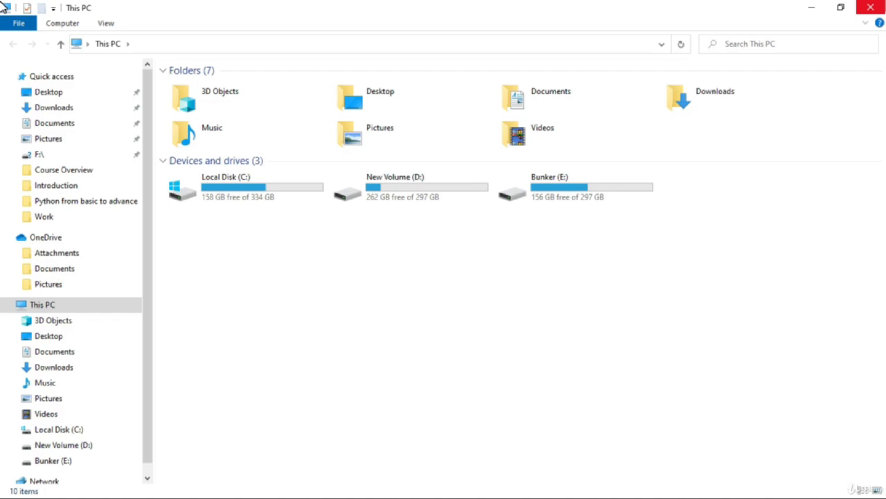
pyautogui.click(870, 8)
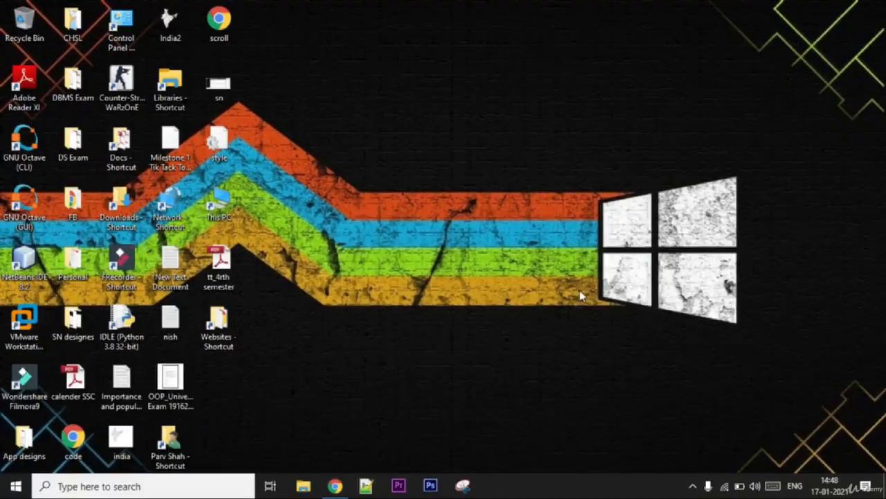